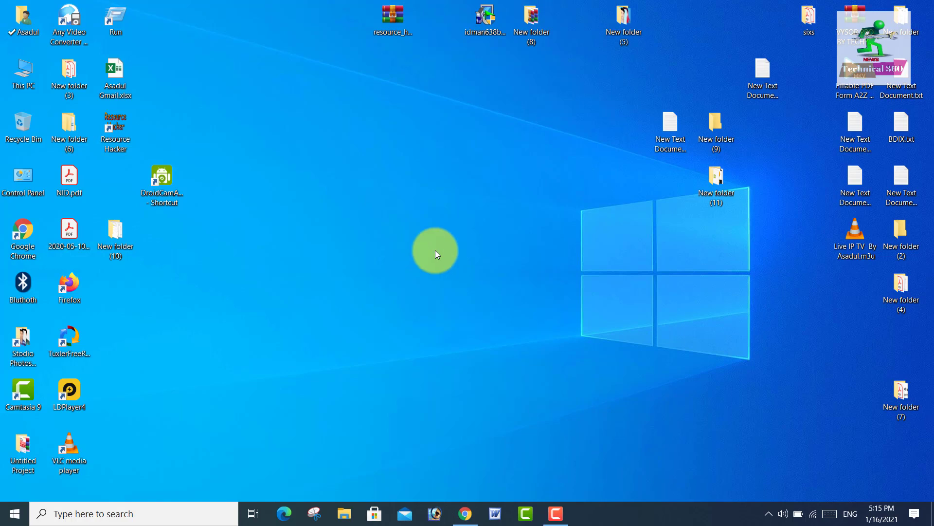
# - Close the New Text Document (6).txt notes
pyautogui.click(781, 152)
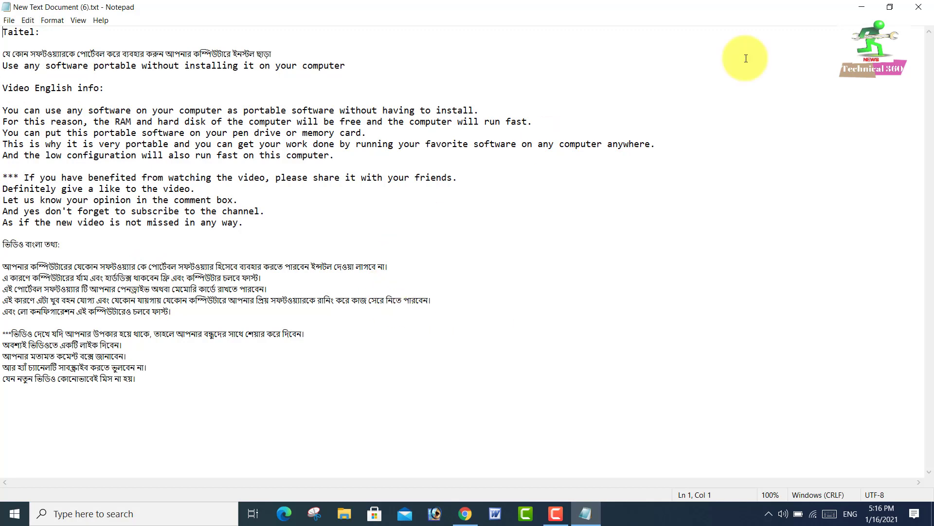
pyautogui.click(918, 7)
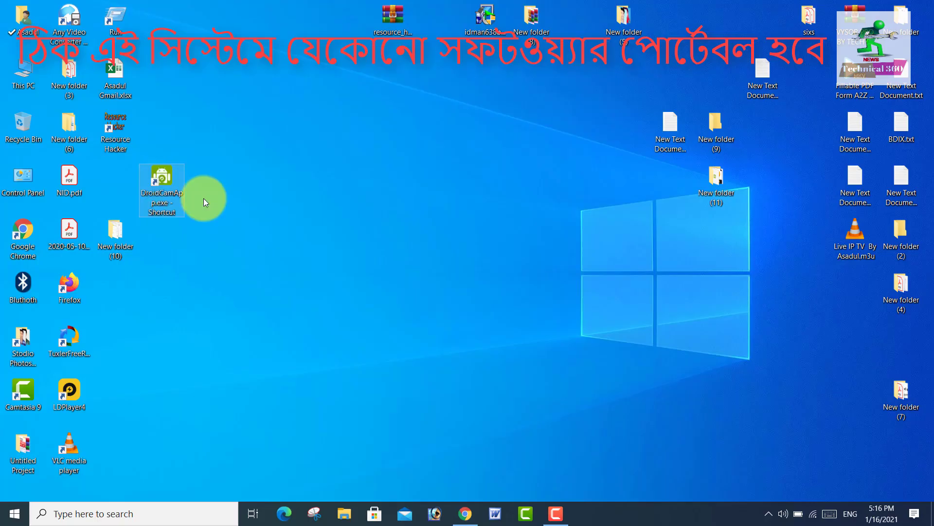
# - Launch DroidCam from its desktop shortcut, try starting the WiFi connection, and close the client
pyautogui.moveTo(161, 185); pyautogui.dragTo(392, 241)
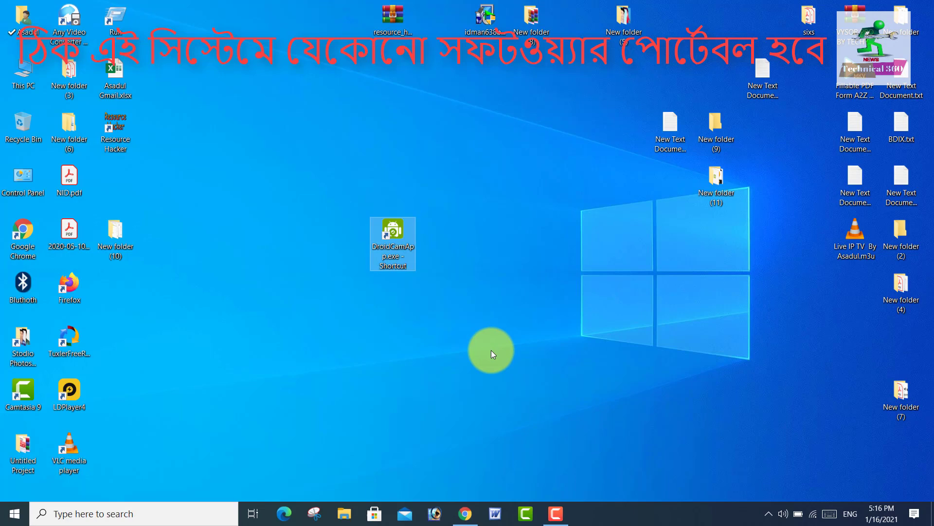
pyautogui.doubleClick(389, 252)
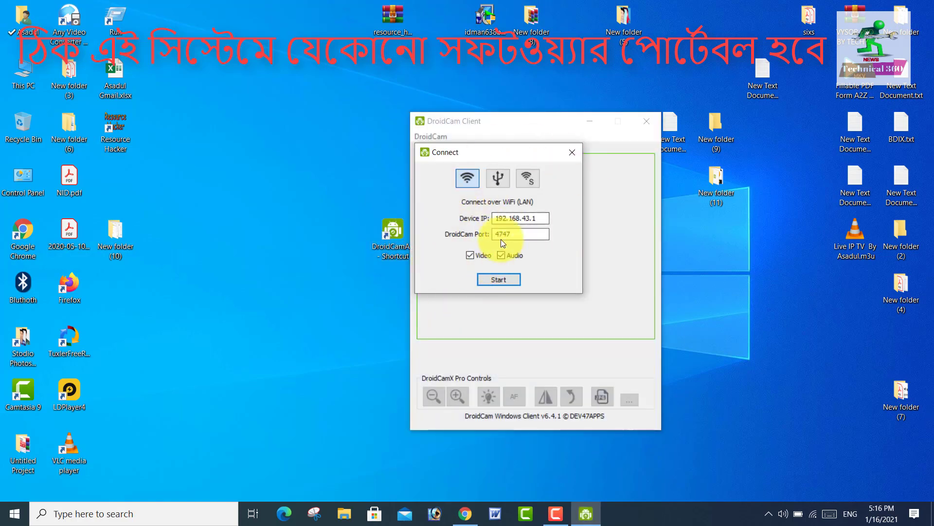
pyautogui.click(498, 281)
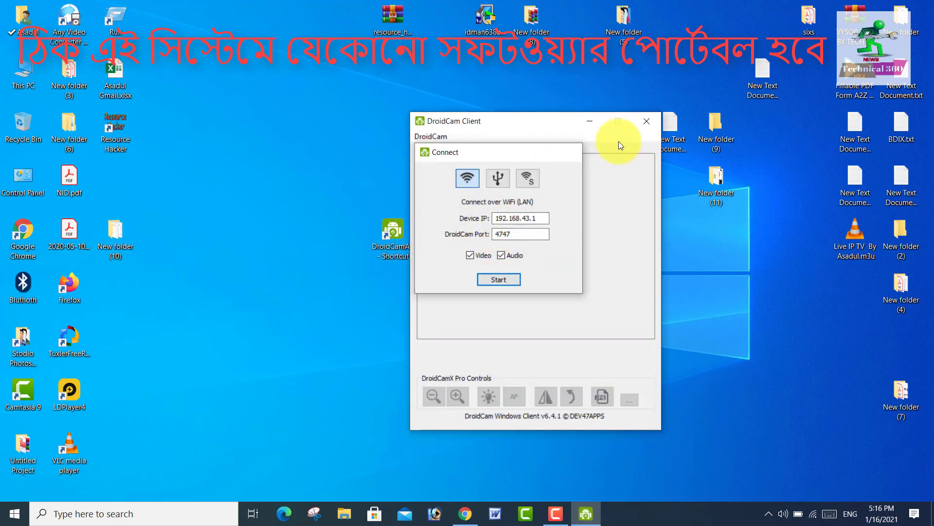
pyautogui.click(647, 122)
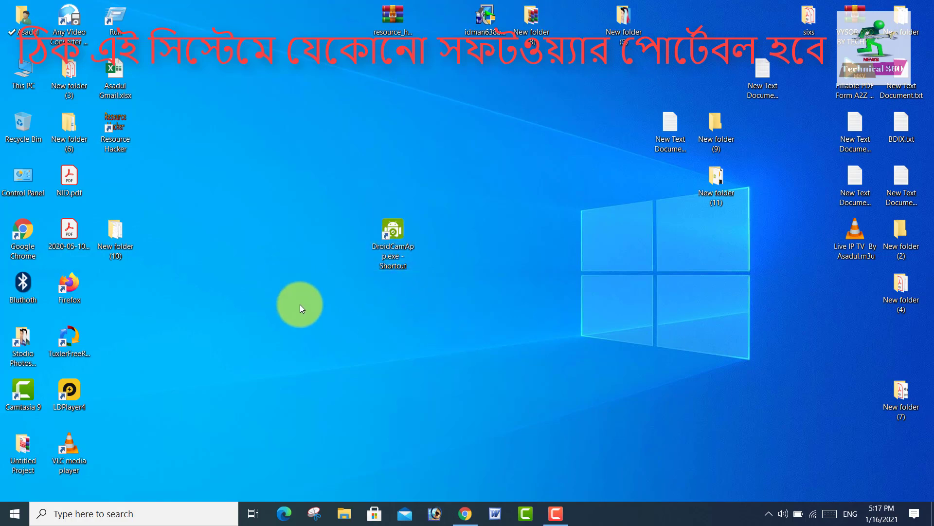
# - Reposition the DroidCamApp.exe shortcut on the desktop and open its file location from its properties
pyautogui.moveTo(408, 248); pyautogui.dragTo(118, 185)
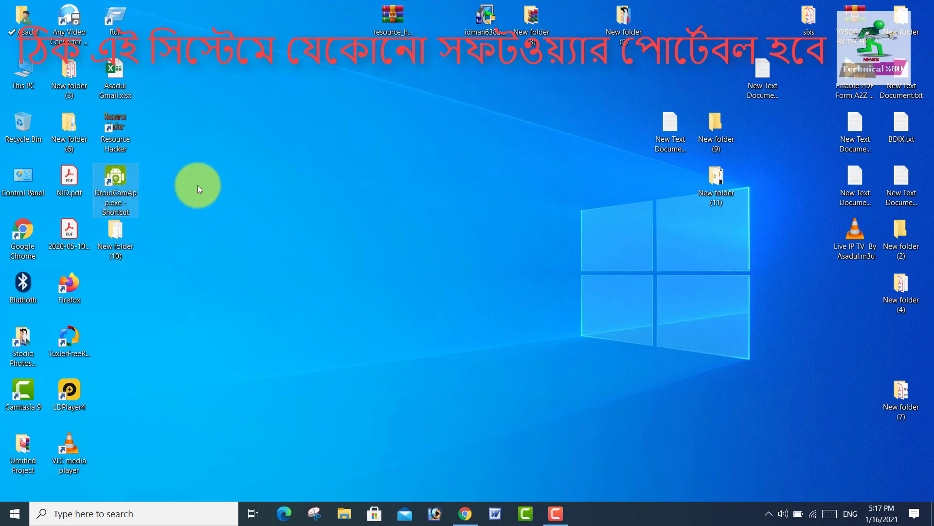
pyautogui.moveTo(117, 187); pyautogui.dragTo(215, 206)
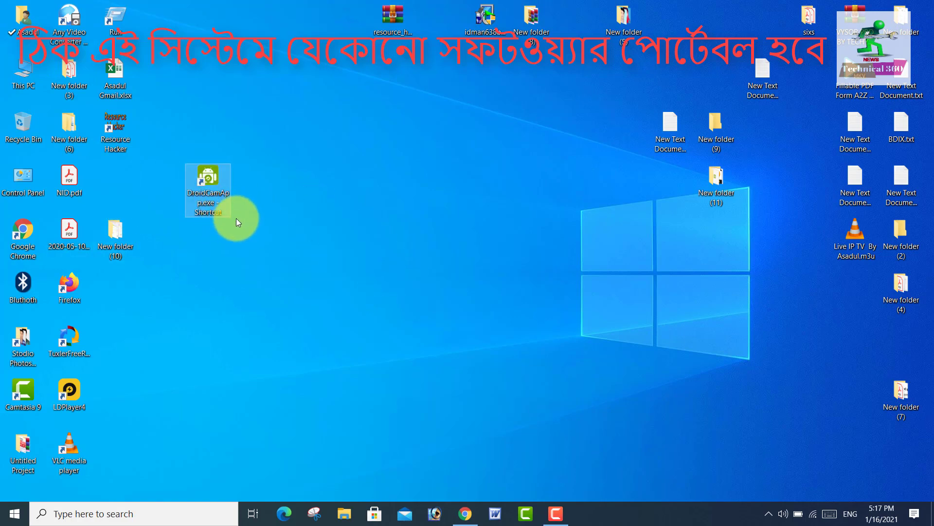
pyautogui.rightClick(212, 198)
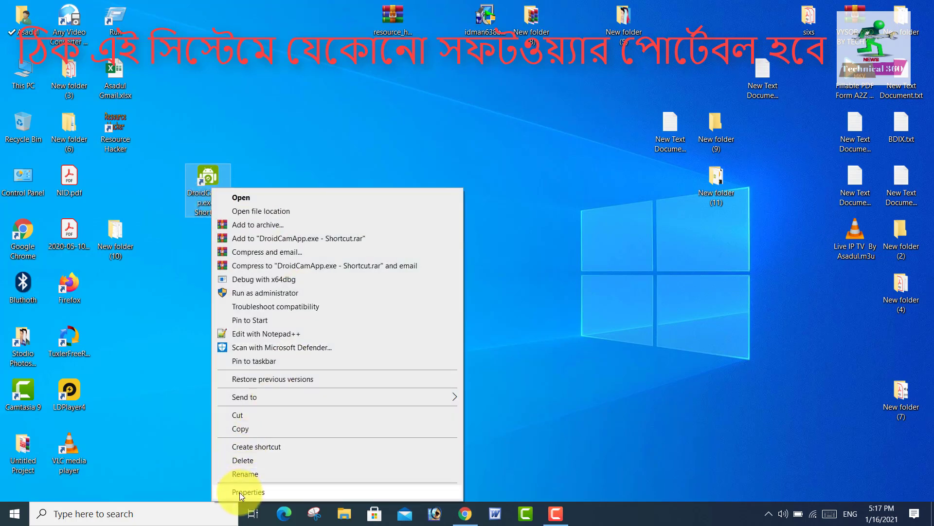
pyautogui.click(246, 491)
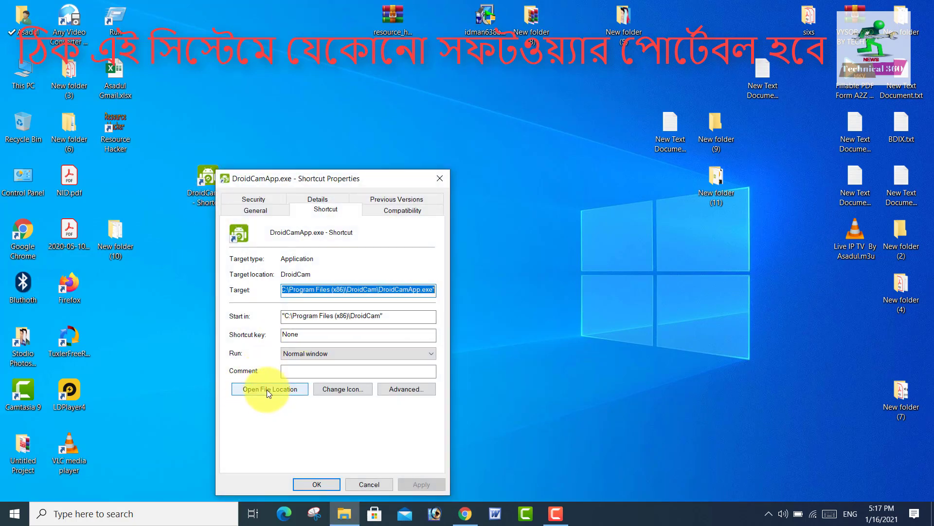
pyautogui.click(267, 390)
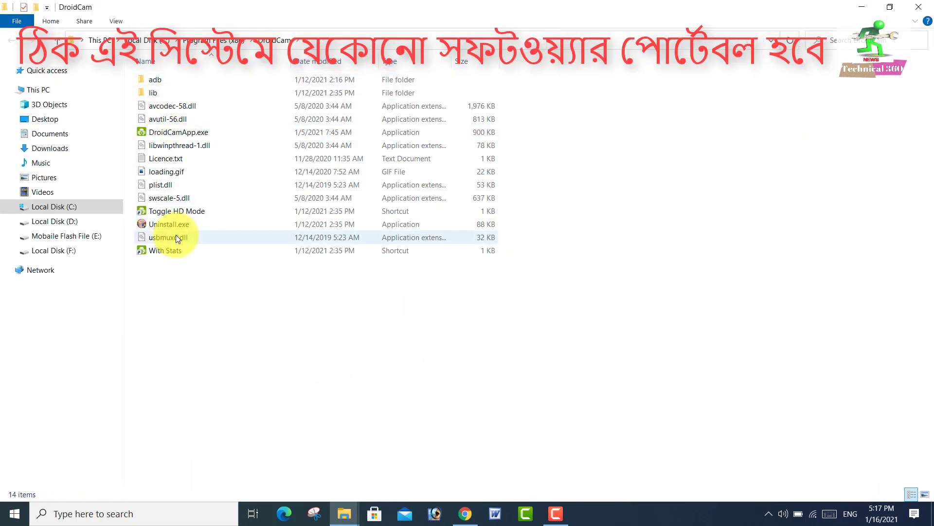
pyautogui.moveTo(237, 292); pyautogui.dragTo(137, 75)
pyautogui.click(303, 345)
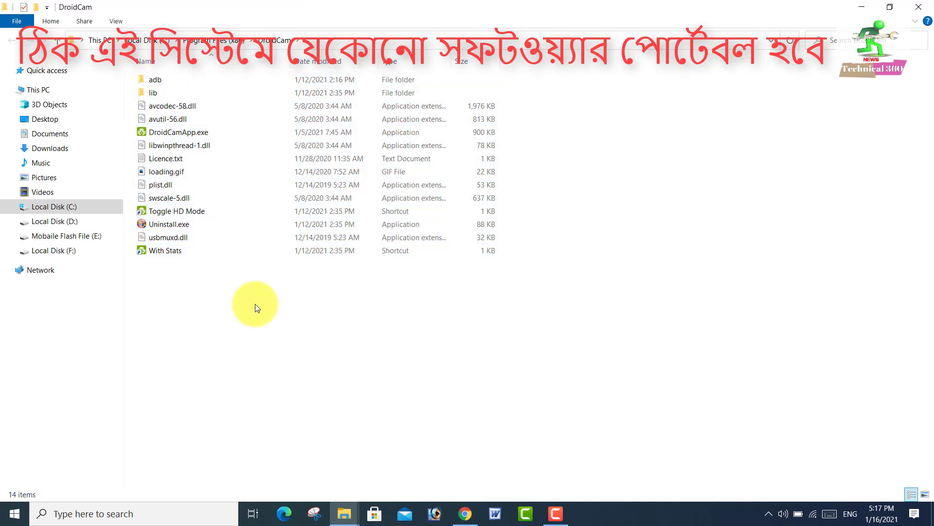
pyautogui.moveTo(265, 313); pyautogui.dragTo(135, 73)
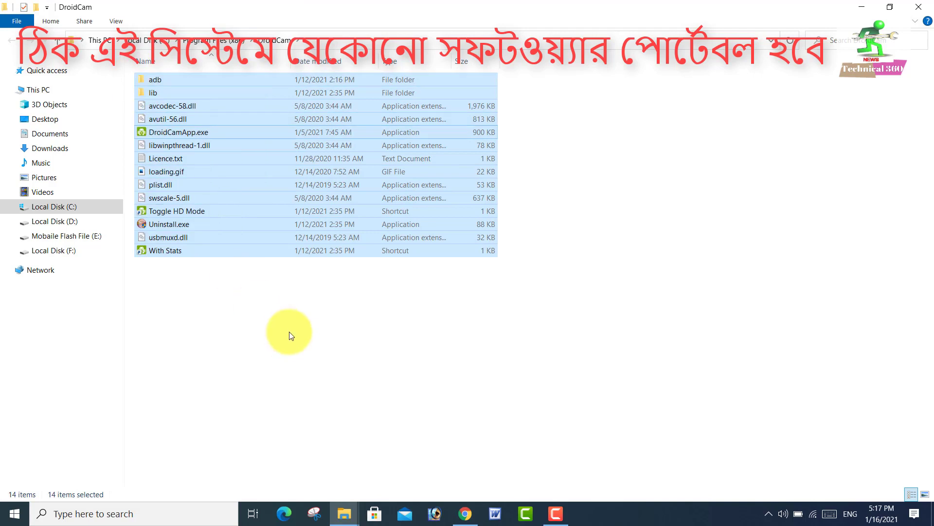
pyautogui.click(289, 338)
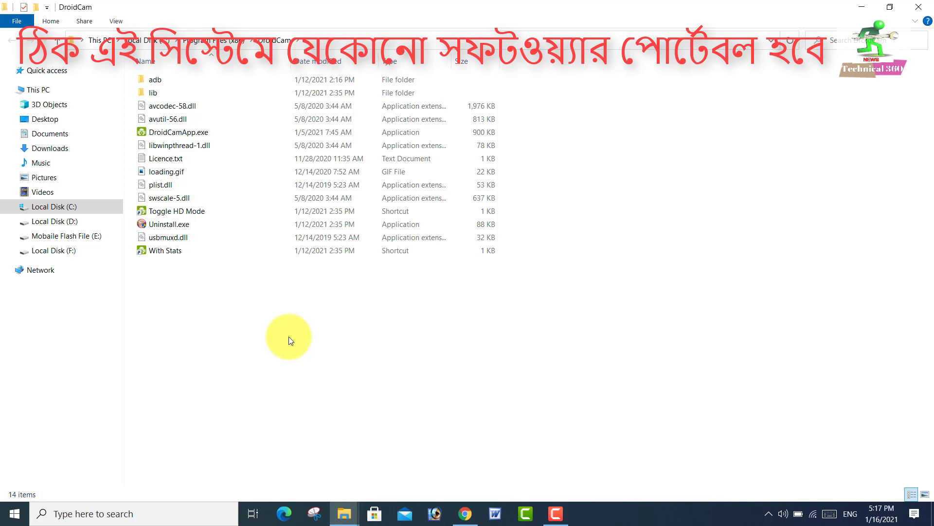
pyautogui.rightClick(162, 132)
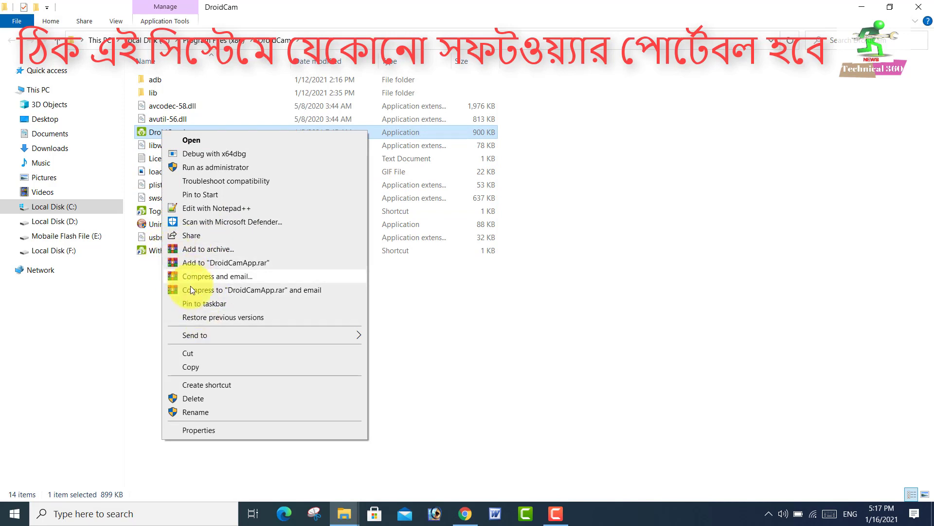
pyautogui.click(519, 296)
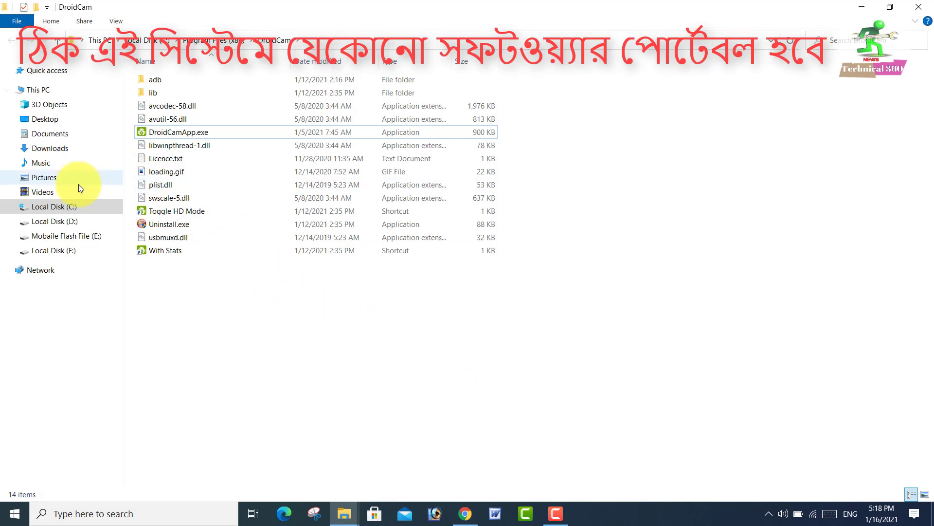
# - Copy the name DroidCamApp, without the extension, from the DroidCamApp.exe file name and leave the file unrenamed
pyautogui.click(160, 132)
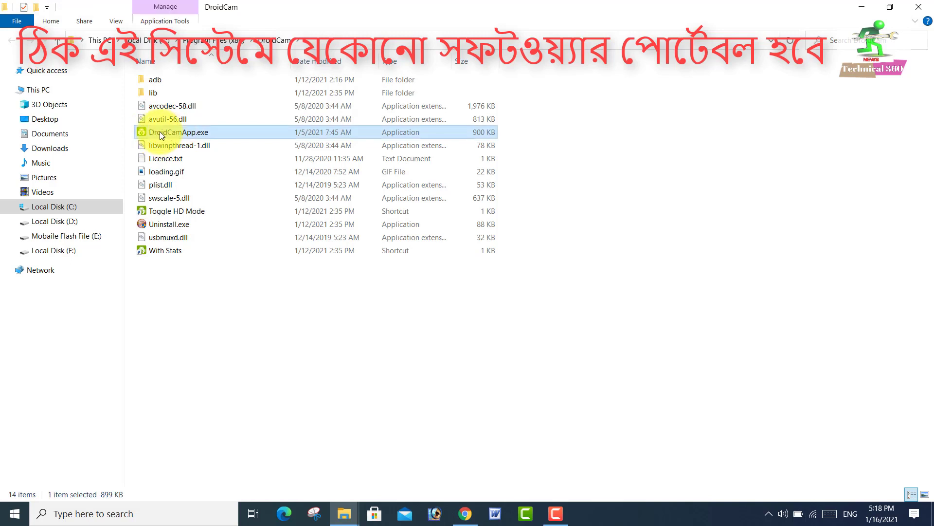
pyautogui.click(159, 133)
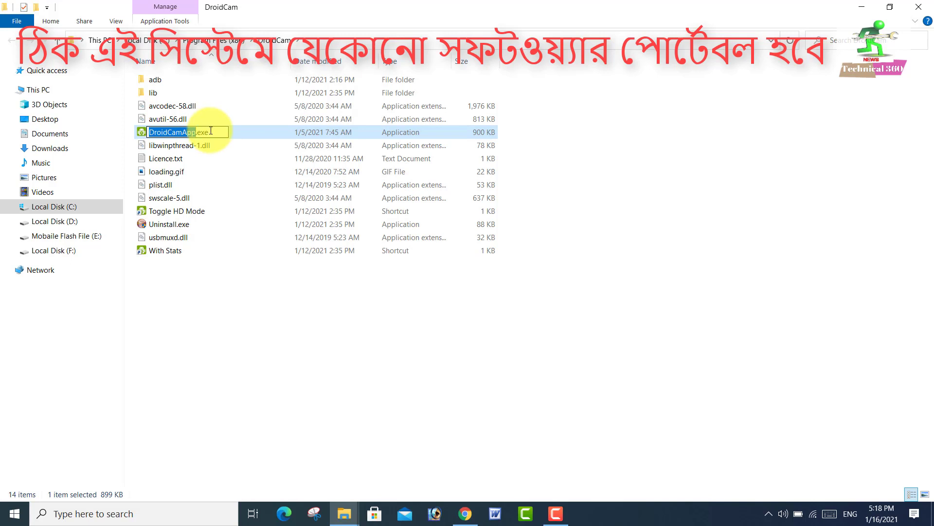
pyautogui.moveTo(210, 131)
pyautogui.mouseDown()
pyautogui.moveTo(149, 130)
pyautogui.moveTo(197, 133)
pyautogui.mouseUp()
pyautogui.rightClick(163, 133)
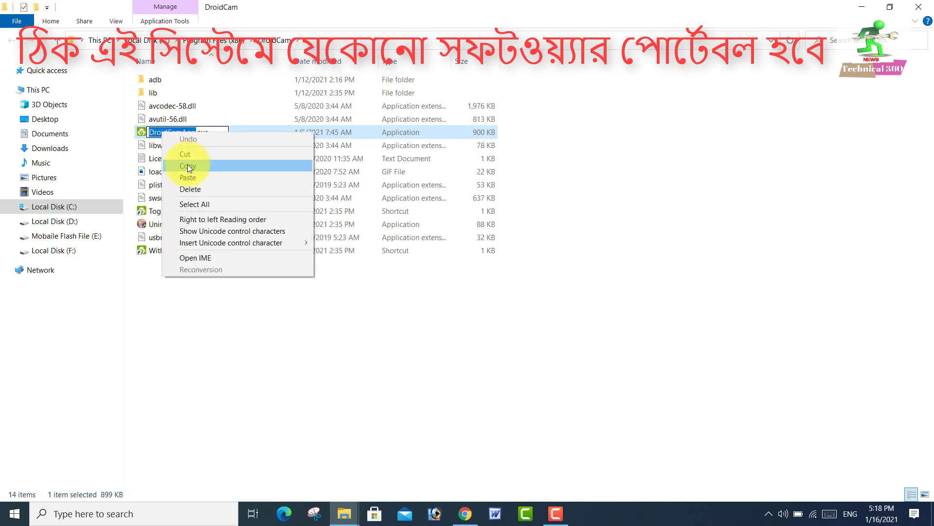
pyautogui.click(190, 168)
pyautogui.click(342, 305)
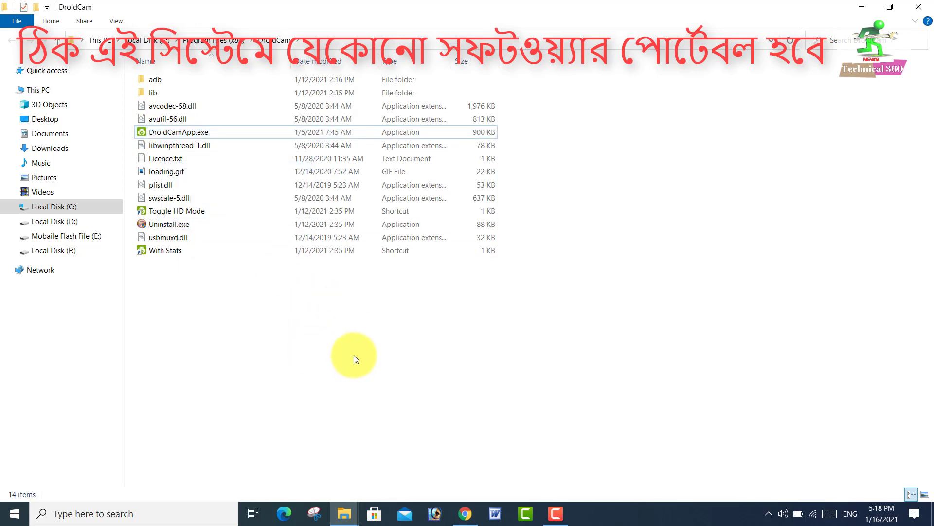
# - Begin a WinRAR archive of all items in the DroidCam folder and enable the Create SFX archive option
pyautogui.moveTo(415, 373); pyautogui.dragTo(129, 67)
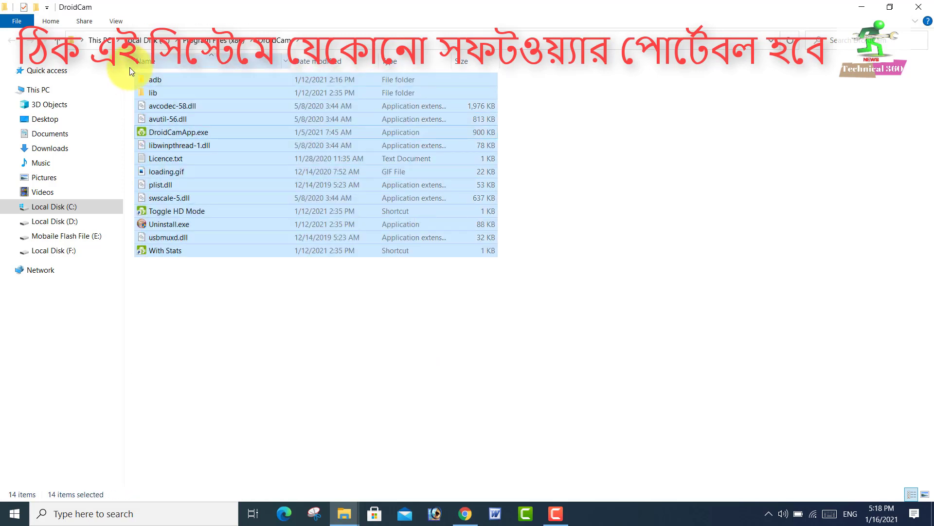
pyautogui.rightClick(157, 105)
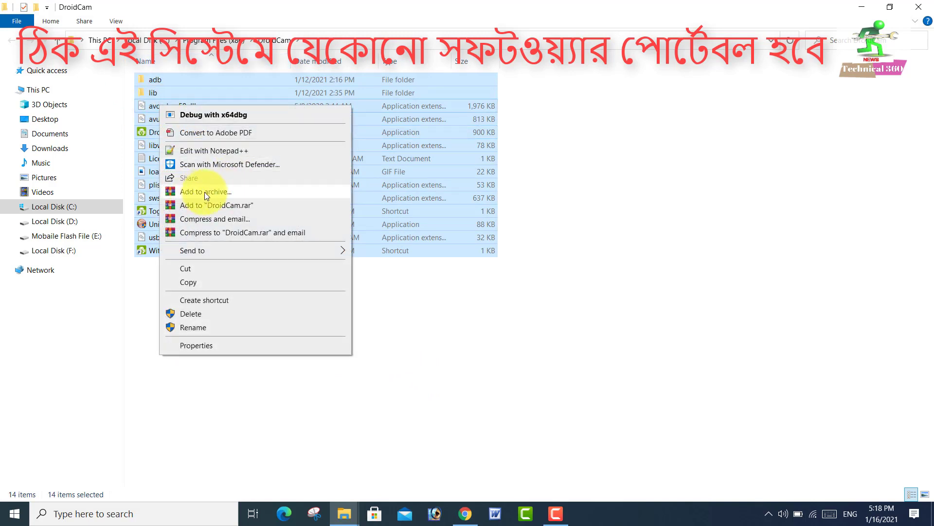
pyautogui.click(194, 192)
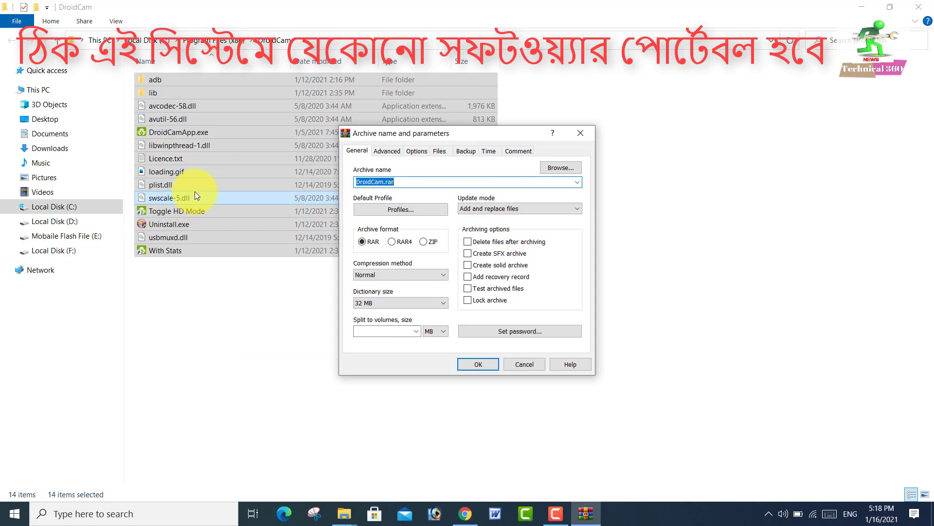
pyautogui.click(467, 254)
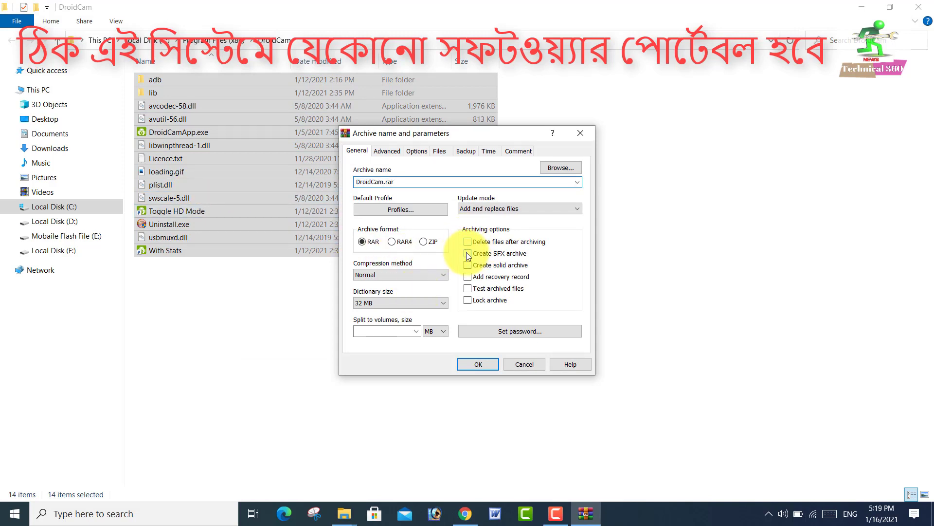
# - Set the advanced SFX setup options to run DroidCamApp.exe after extraction
pyautogui.click(385, 151)
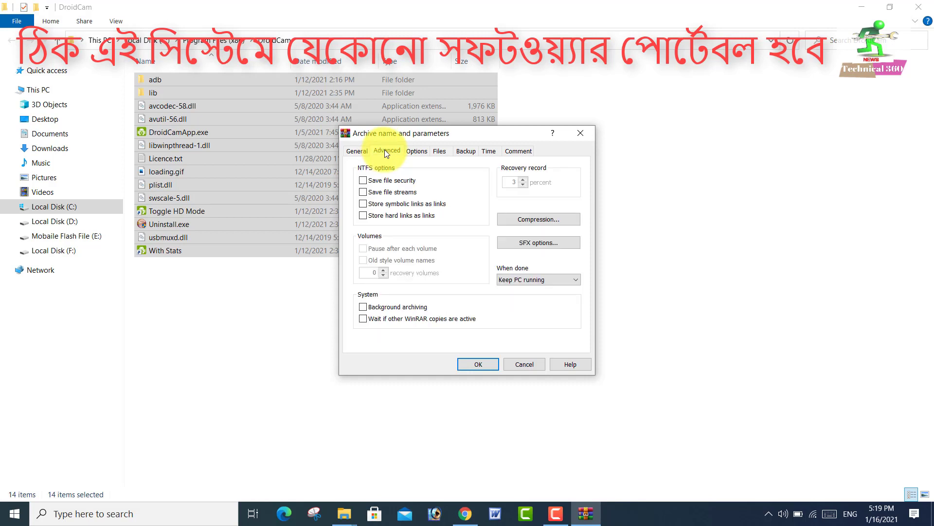
pyautogui.click(524, 243)
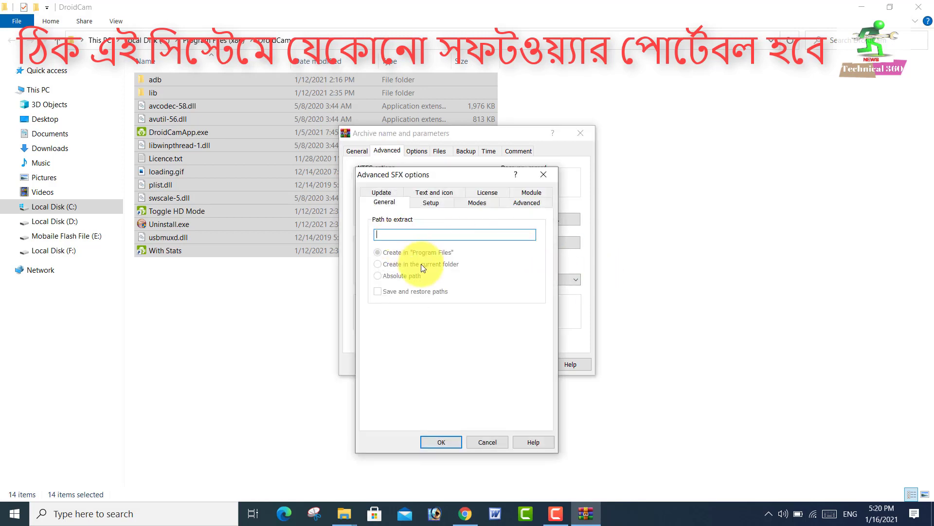
pyautogui.click(430, 202)
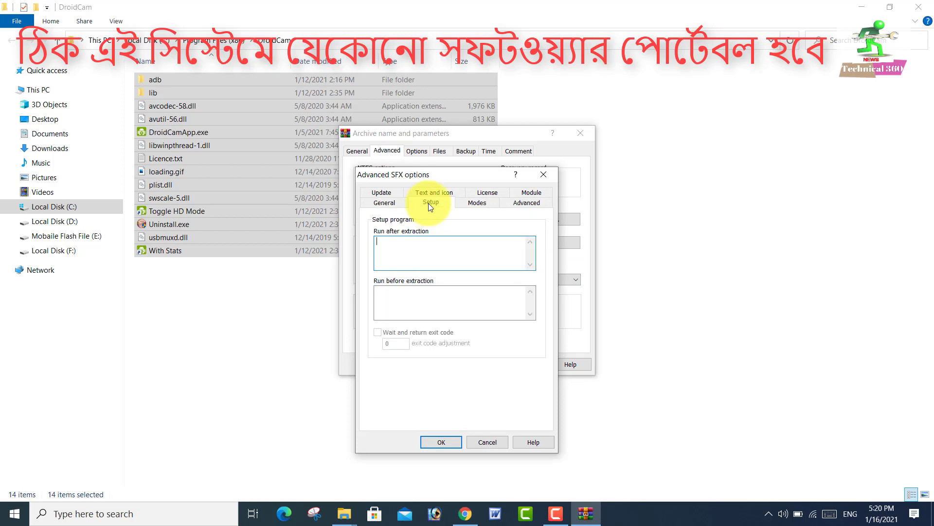
pyautogui.rightClick(379, 243)
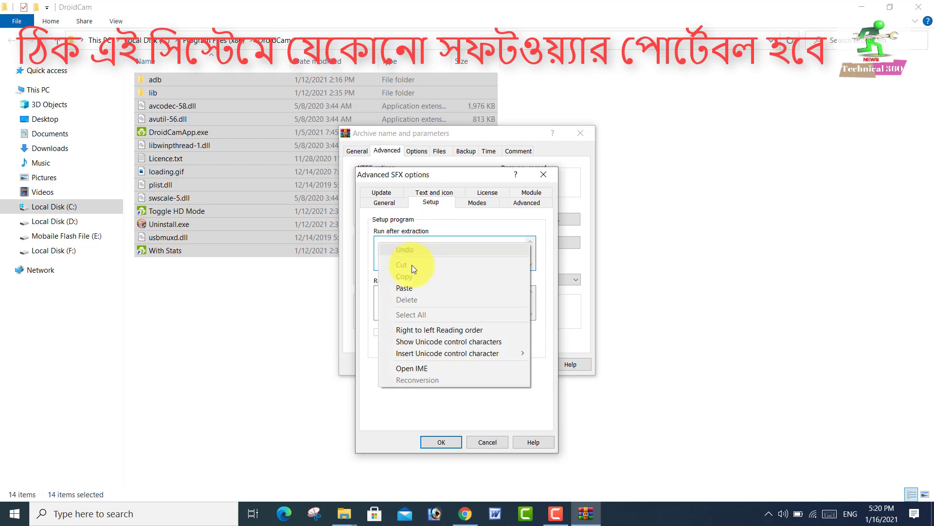
pyautogui.click(403, 289)
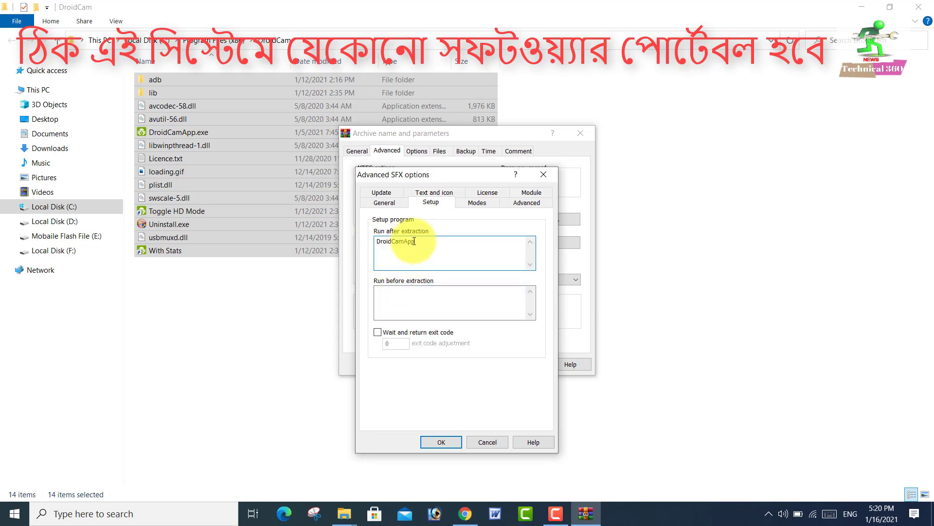
pyautogui.write('.exe')
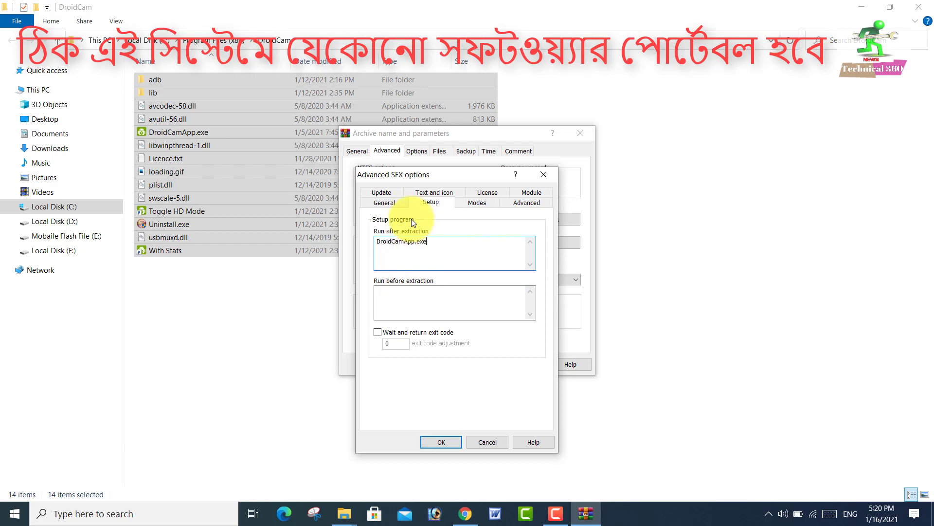
# - Set the SFX modes to unpack to a temporary folder and hide all dialogs, and create the archive
pyautogui.click(475, 200)
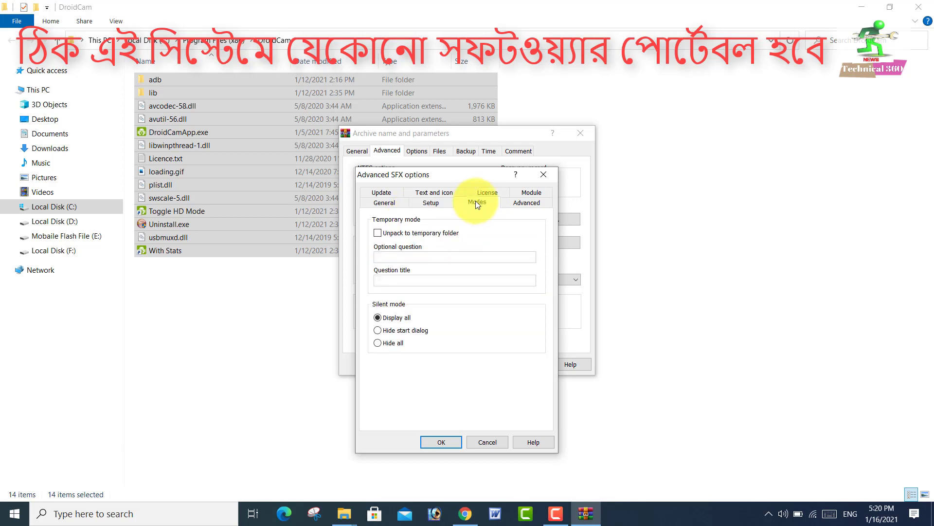
pyautogui.click(377, 233)
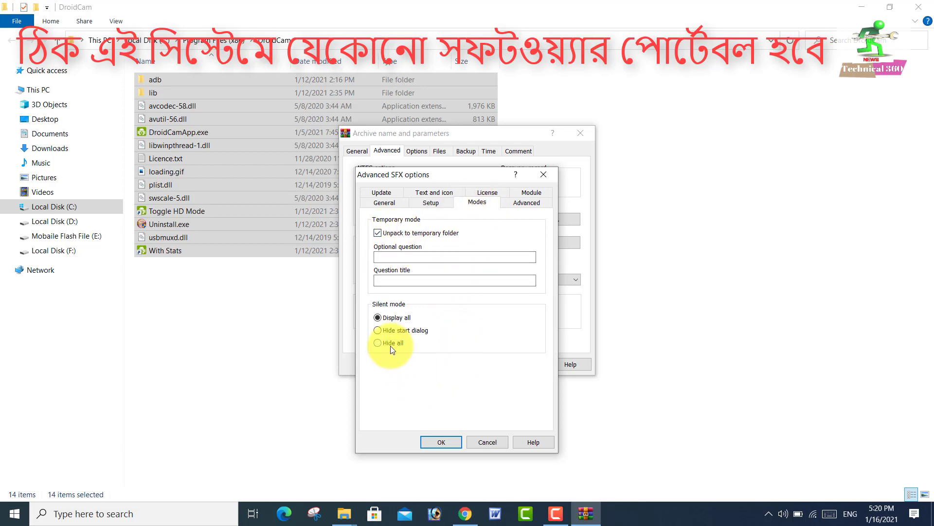
pyautogui.click(377, 343)
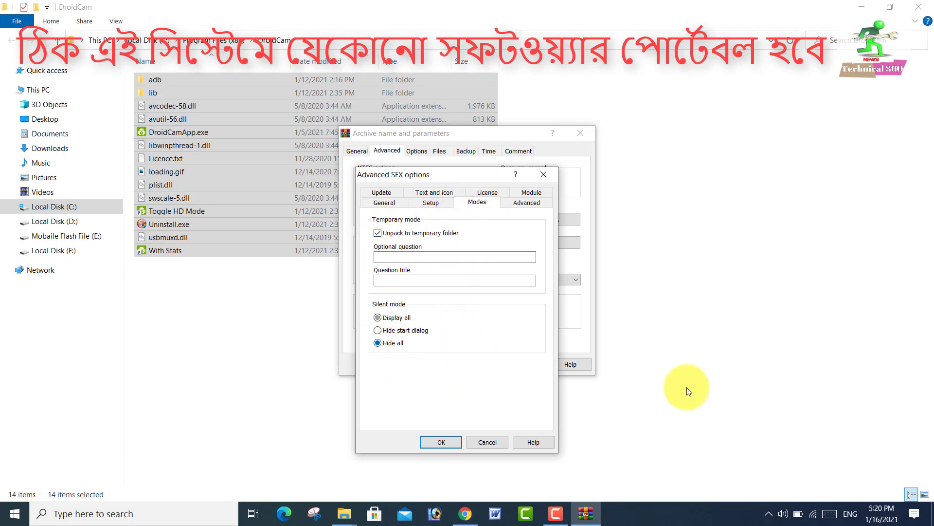
pyautogui.click(440, 442)
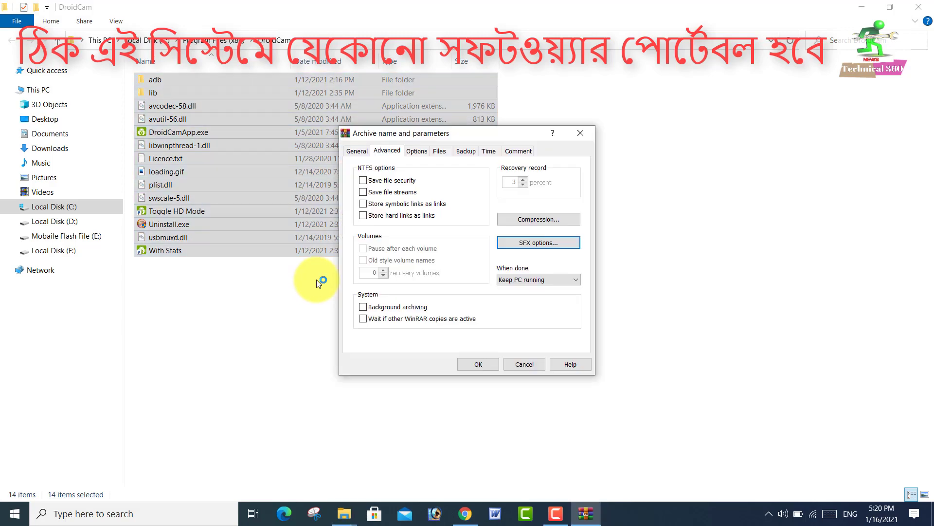
pyautogui.click(478, 364)
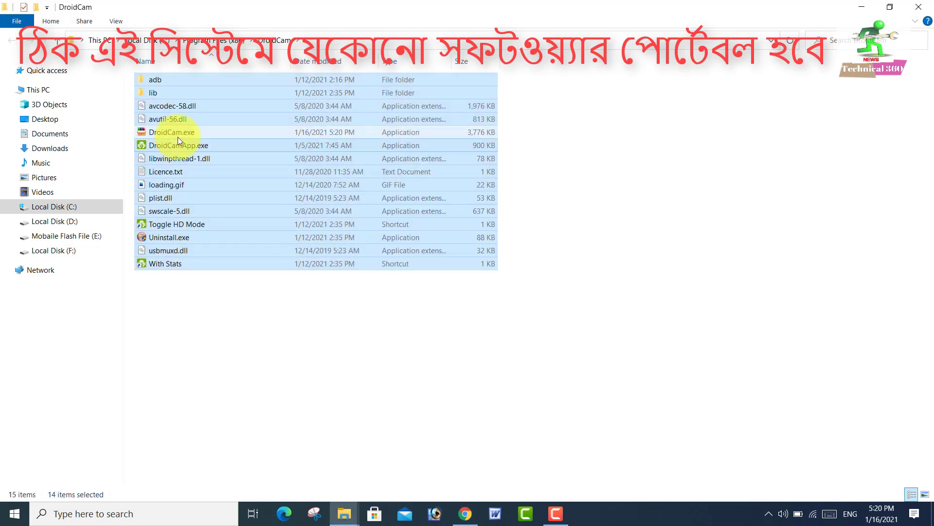
# - Move the self-extracting DroidCam.exe from the DroidCam program folder to the desktop
pyautogui.click(317, 332)
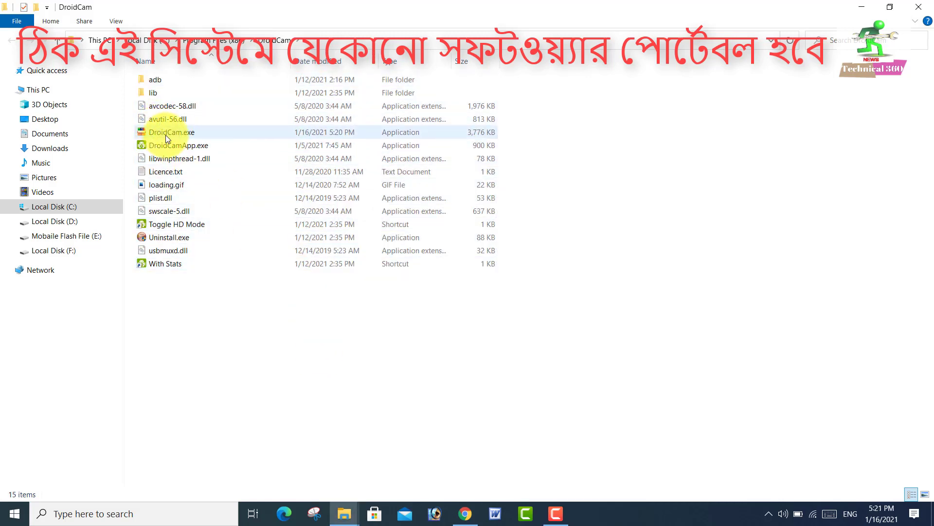
pyautogui.click(163, 132)
pyautogui.rightClick(162, 132)
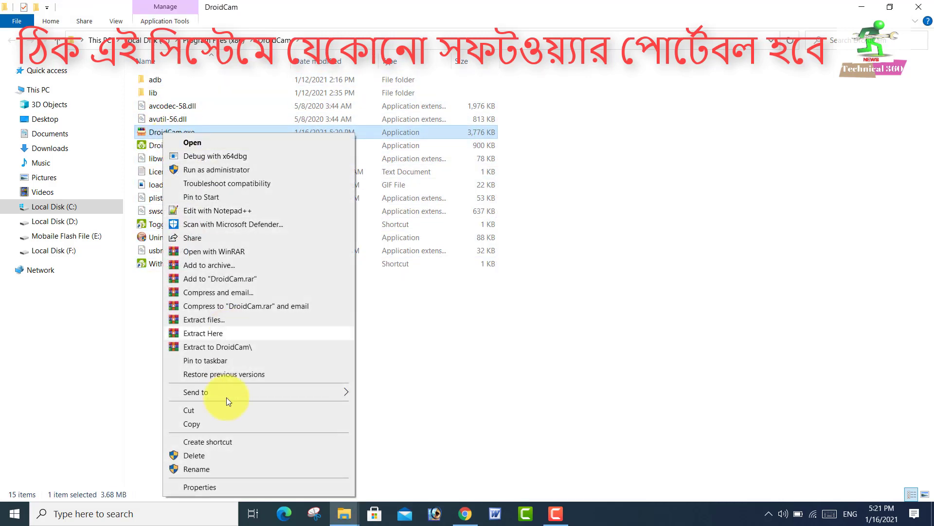
pyautogui.click(208, 411)
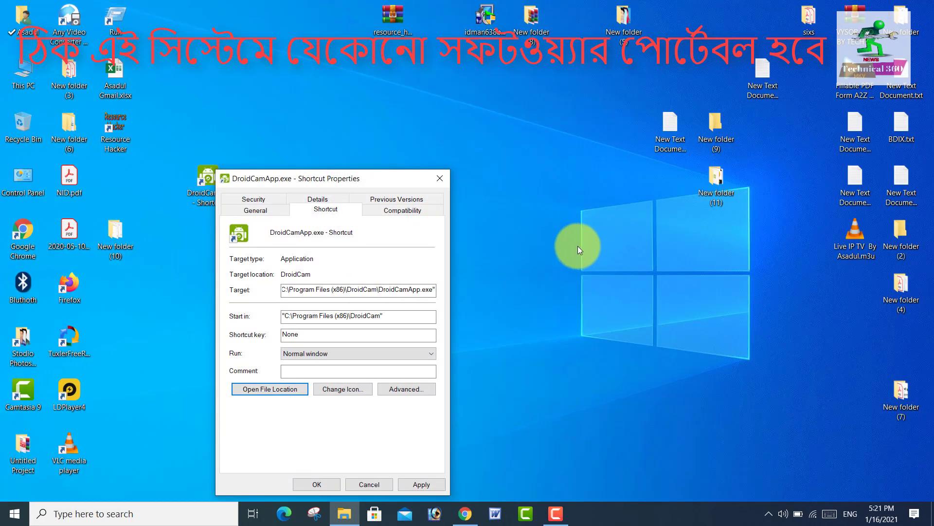
pyautogui.rightClick(597, 195)
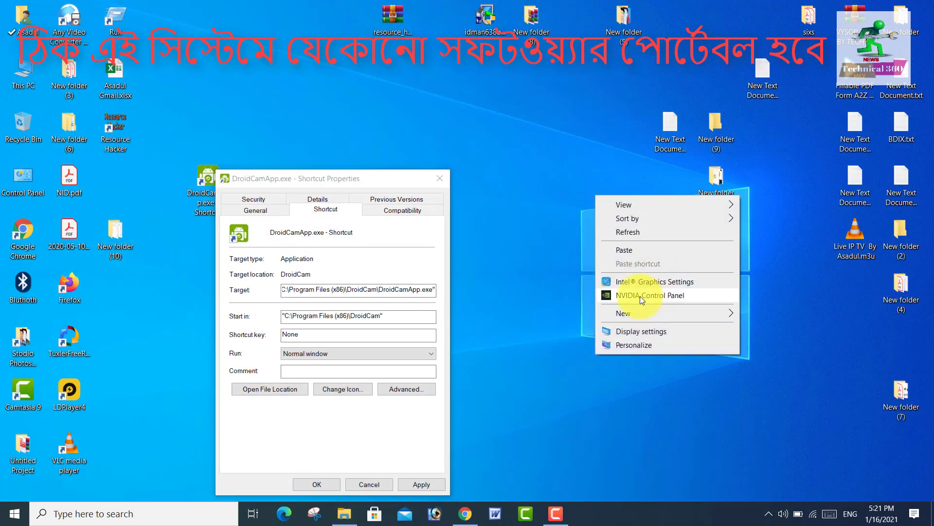
pyautogui.click(622, 249)
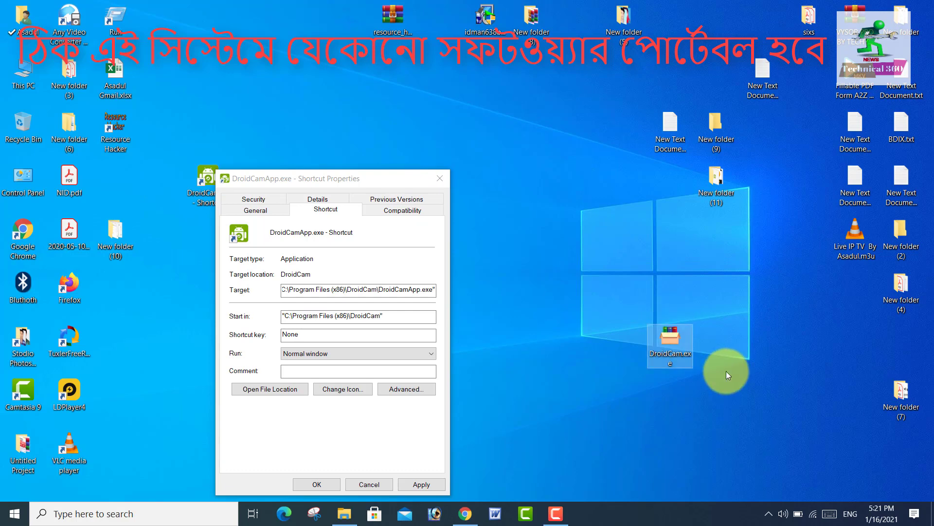
# - Close the DroidCamApp.exe shortcut properties and place the DroidCam.exe icon on the same row as the shortcut
pyautogui.click(441, 178)
pyautogui.moveTo(670, 345); pyautogui.dragTo(531, 180)
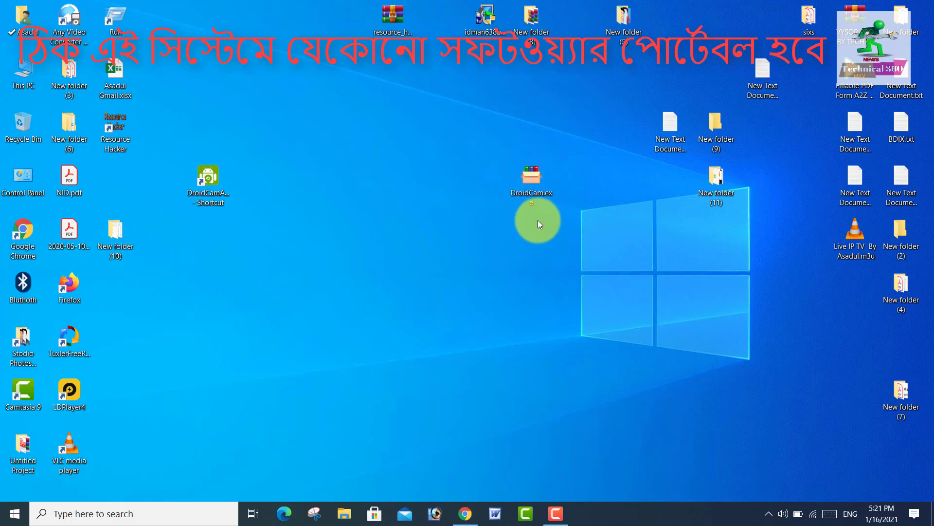
pyautogui.click(218, 197)
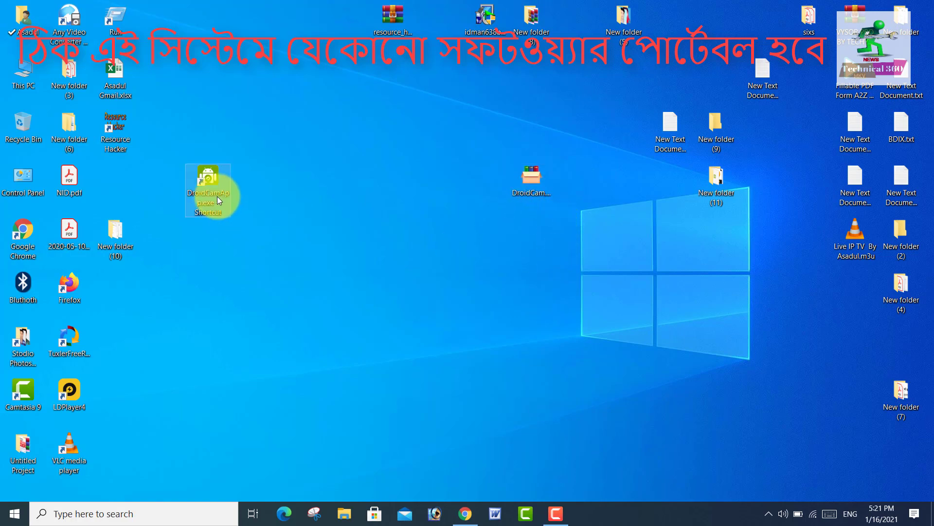
# - Run the portable DroidCam.exe from the desktop, start its WiFi connection with video and audio, and close the client
pyautogui.doubleClick(530, 192)
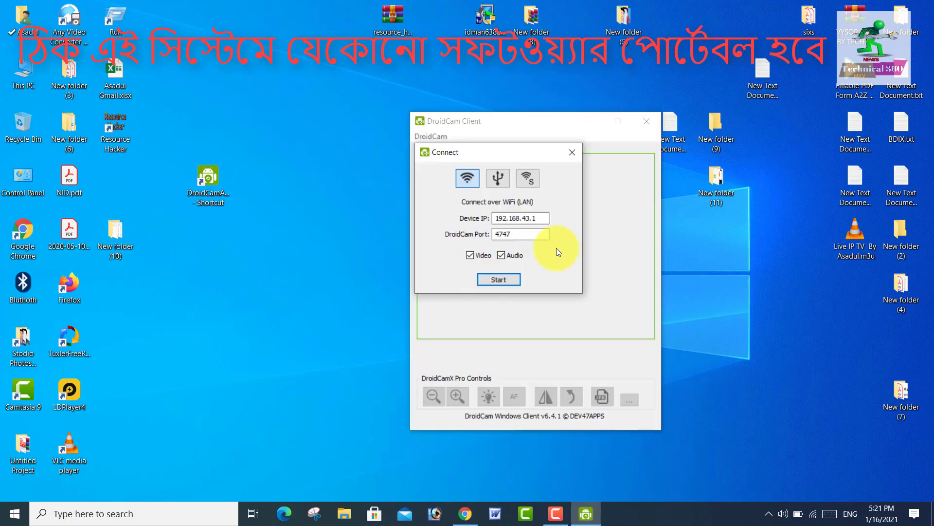
pyautogui.click(492, 277)
pyautogui.moveTo(522, 117); pyautogui.dragTo(348, 126)
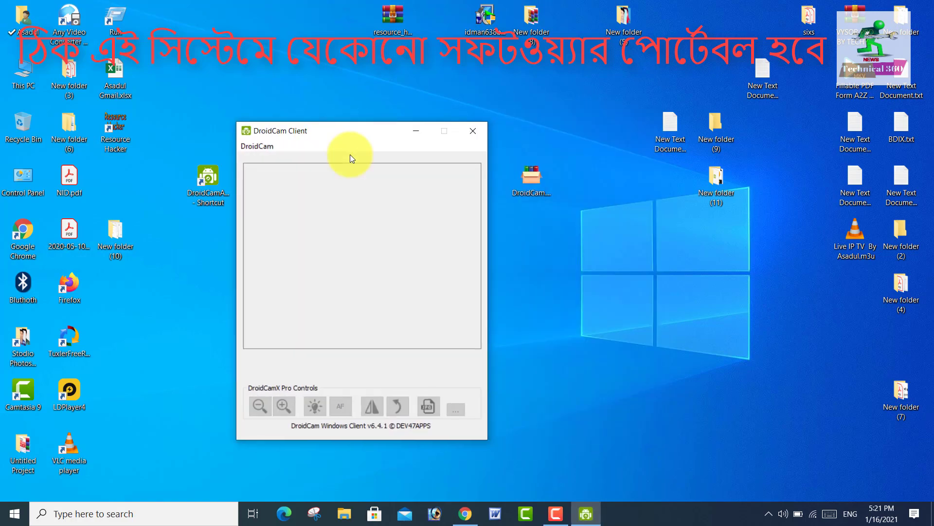
pyautogui.click(473, 131)
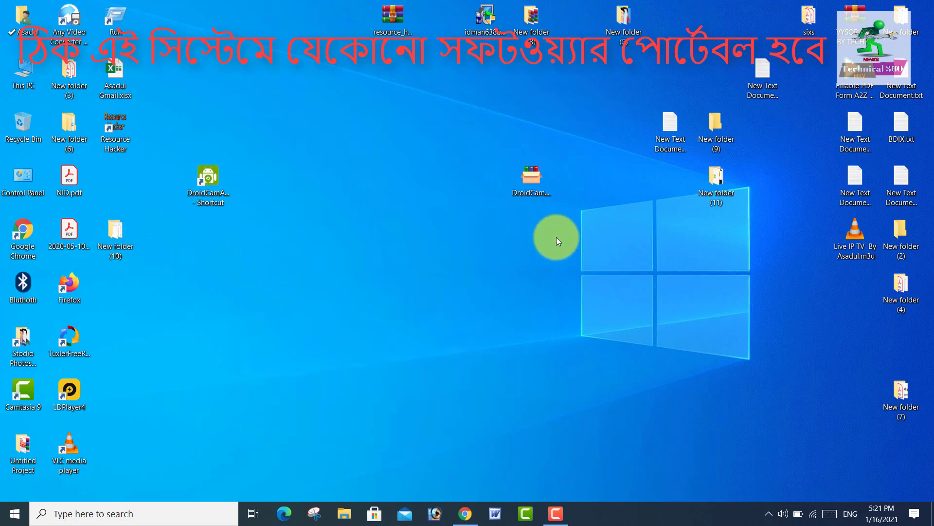
pyautogui.click(209, 202)
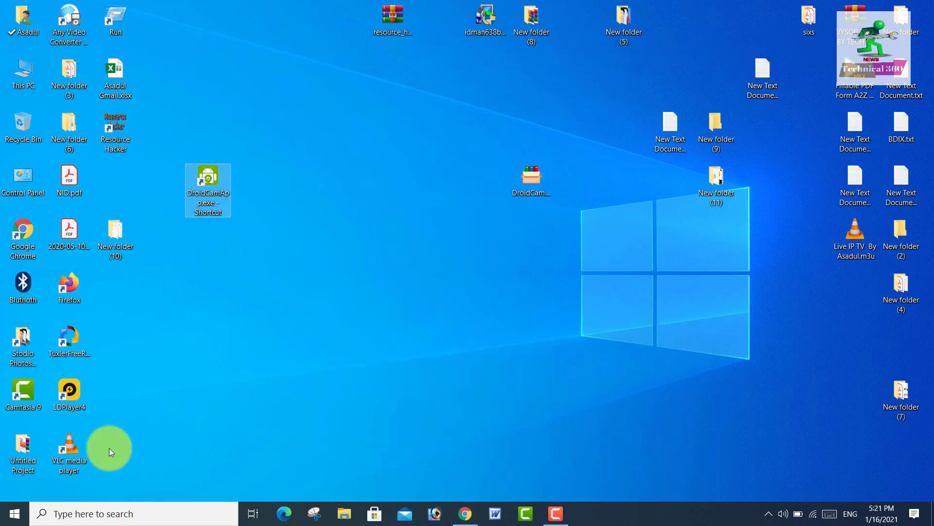
pyautogui.rightClick(205, 206)
pyautogui.click(276, 104)
# - Search the installed programs in Programs and Features for "dr" and launch the uninstaller of DroidCam Client
pyautogui.click(11, 512)
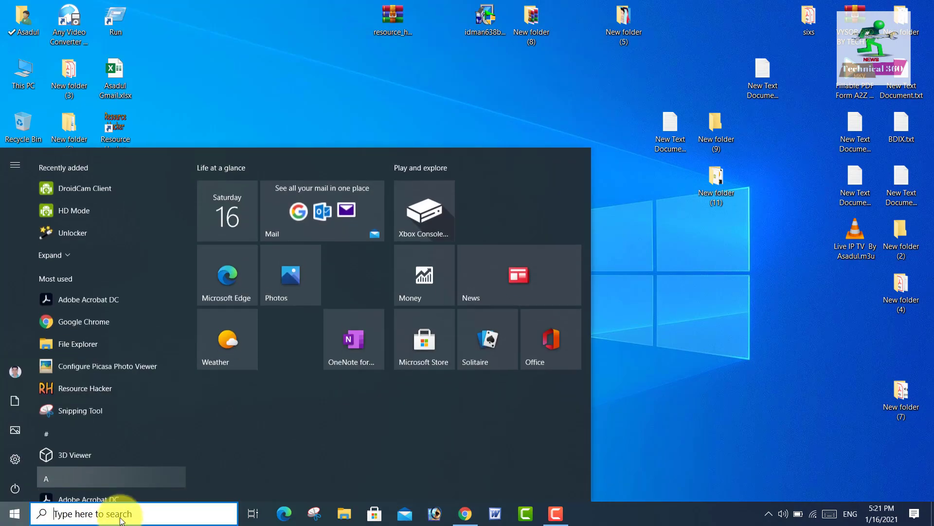
pyautogui.click(97, 476)
pyautogui.click(323, 242)
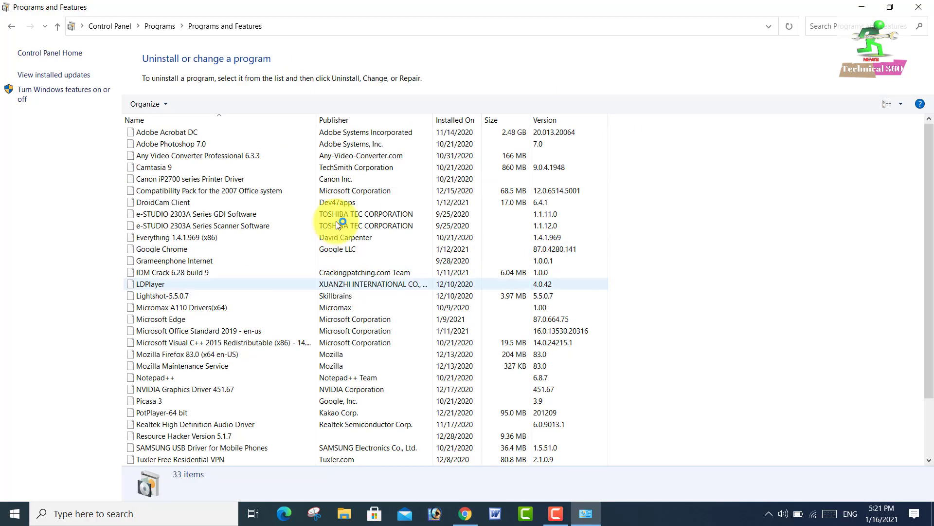
pyautogui.click(827, 26)
pyautogui.write('dr')
pyautogui.click(160, 145)
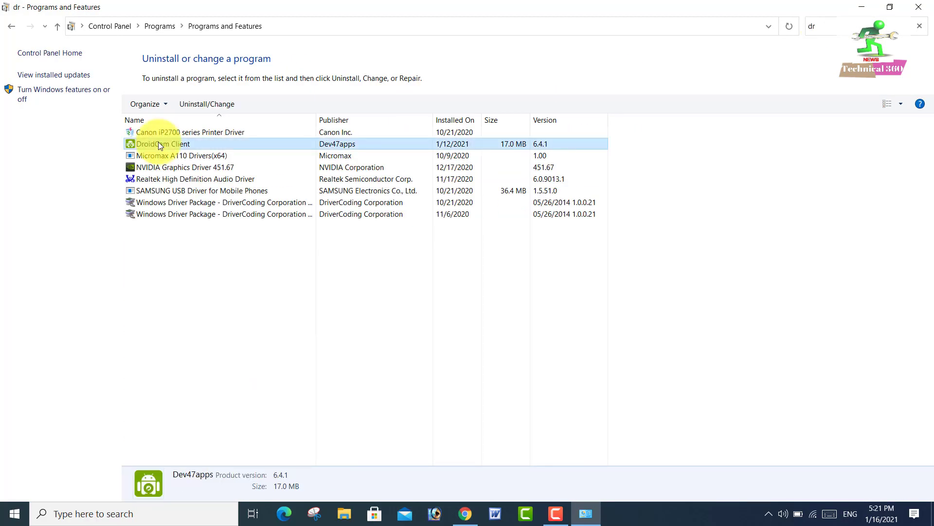
pyautogui.click(197, 106)
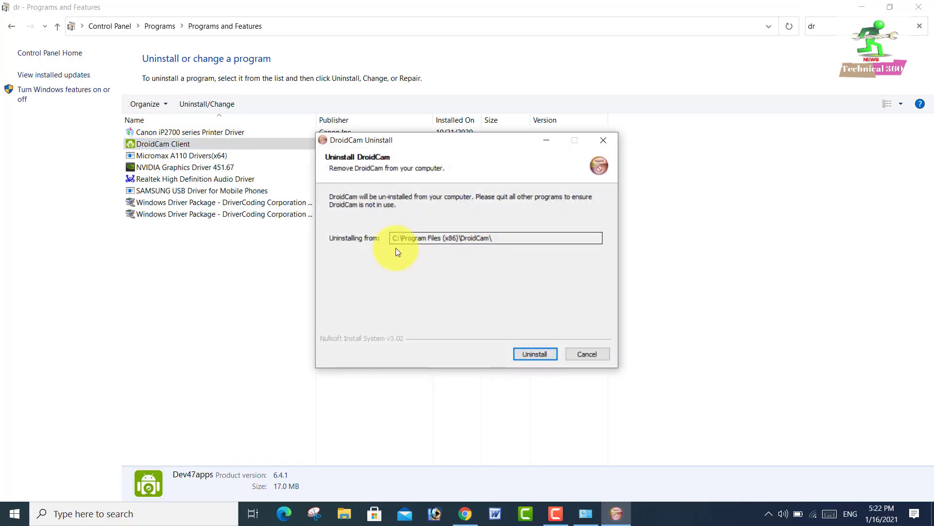
# - Uninstall DroidCam with the option to reboot manually later, and close Programs and Features
pyautogui.click(535, 353)
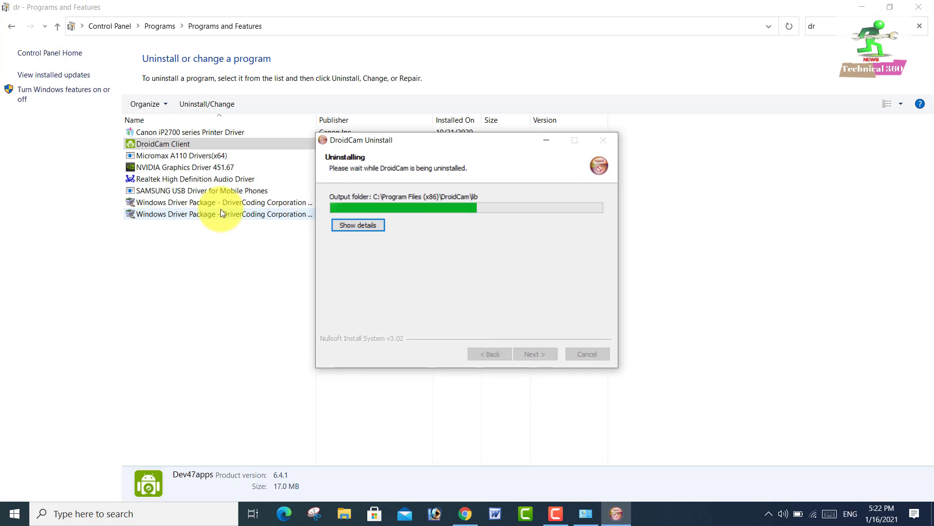
pyautogui.click(430, 266)
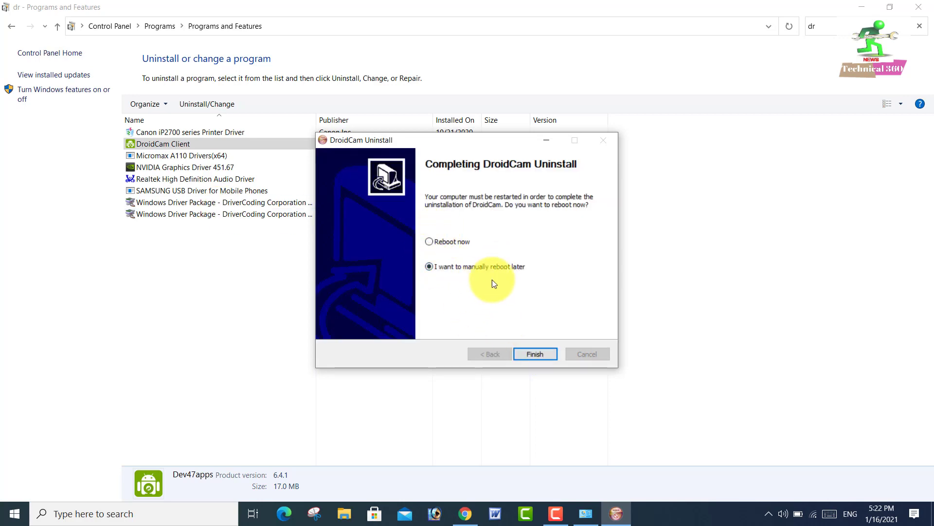
pyautogui.click(538, 353)
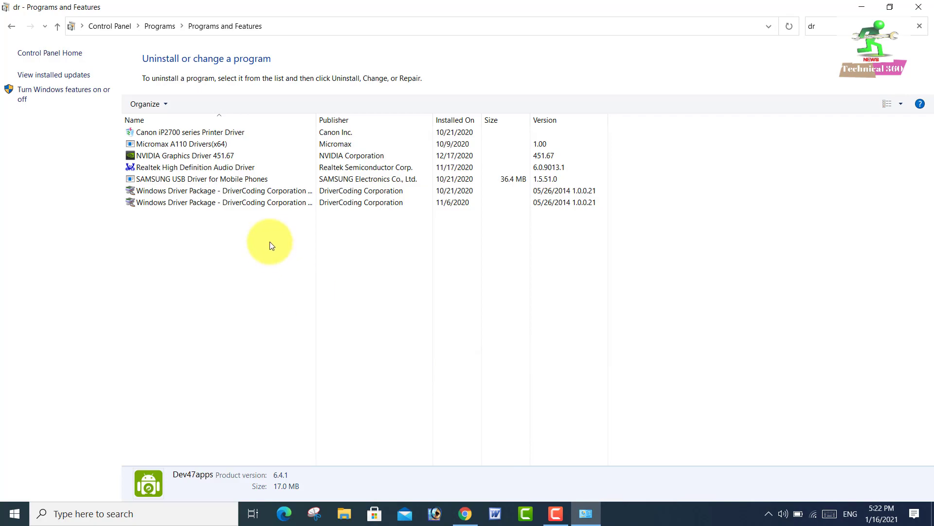
pyautogui.click(919, 7)
# - Try opening the DroidCamApp.exe shortcut on the desktop and delete the broken shortcut, refreshing the desktop
pyautogui.rightClick(312, 214)
pyautogui.click(358, 249)
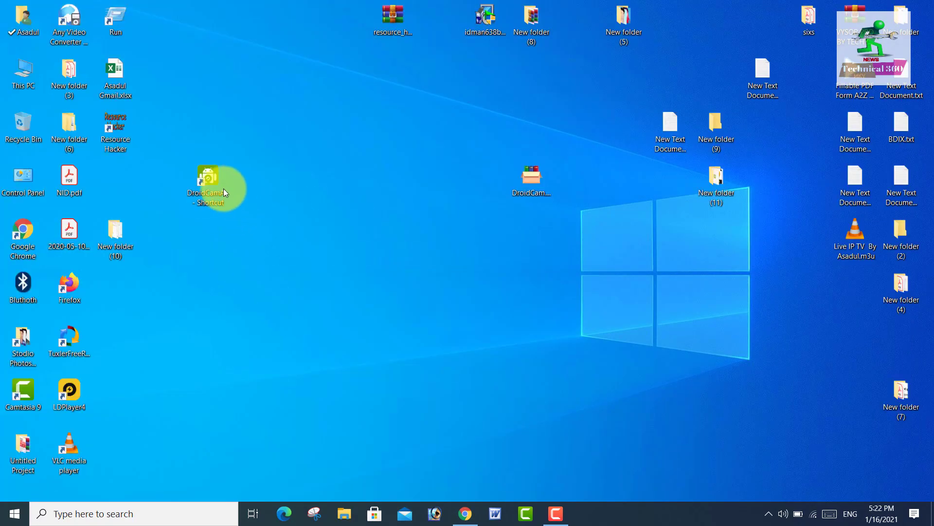
pyautogui.doubleClick(218, 186)
pyautogui.click(494, 295)
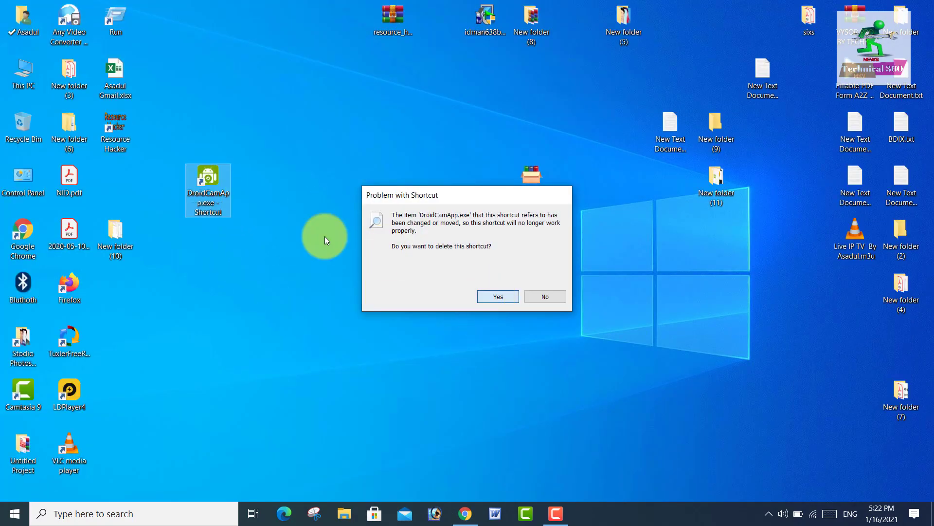
pyautogui.rightClick(263, 141)
pyautogui.click(297, 178)
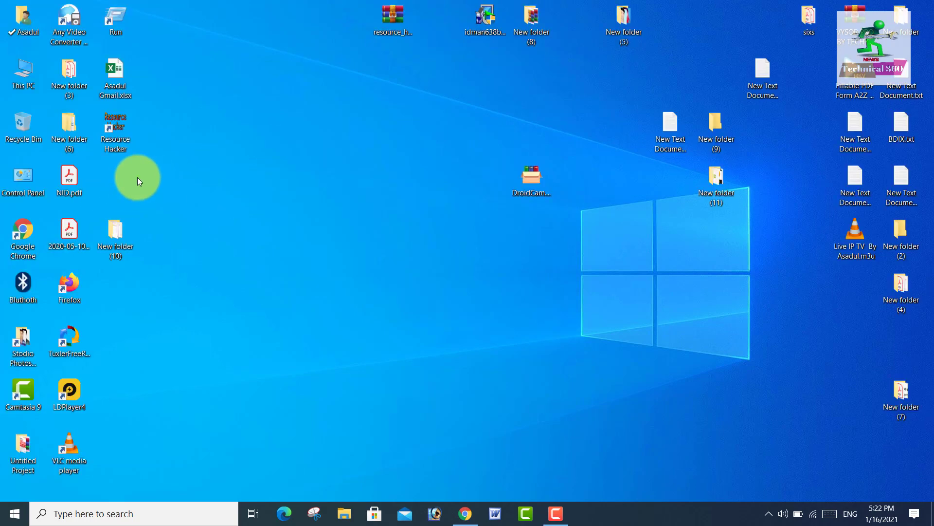
# - Test the portable DroidCam.exe after the uninstall by launching it and trying a WiFi connection without a device IP, and close the client
pyautogui.moveTo(539, 182); pyautogui.dragTo(446, 236)
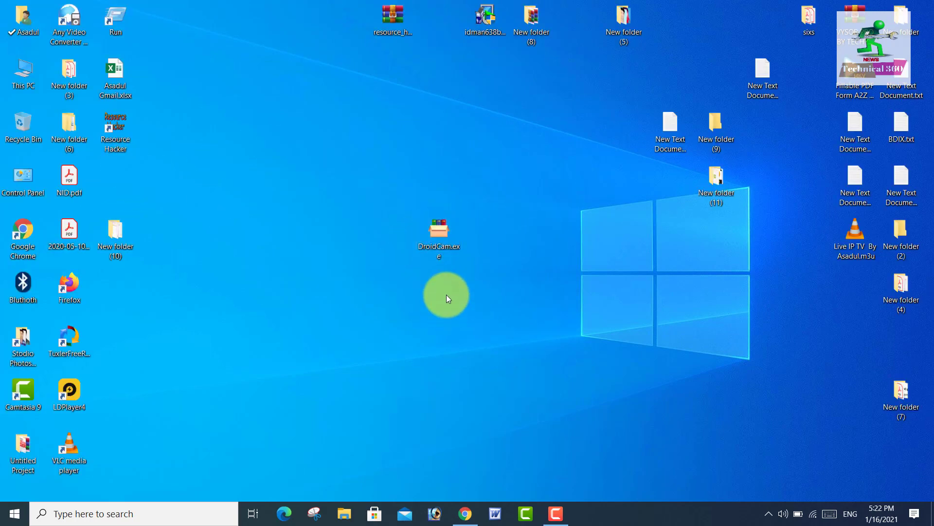
pyautogui.click(655, 318)
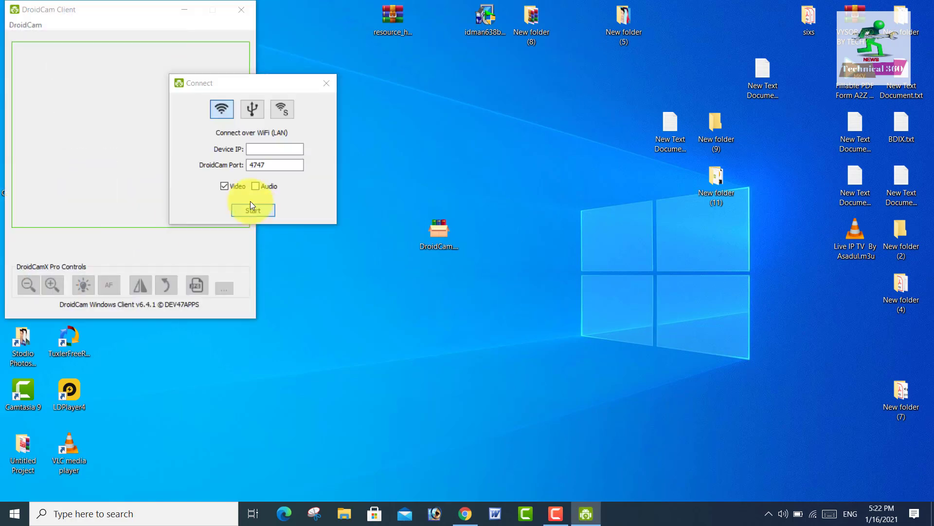
pyautogui.click(252, 207)
pyautogui.click(566, 298)
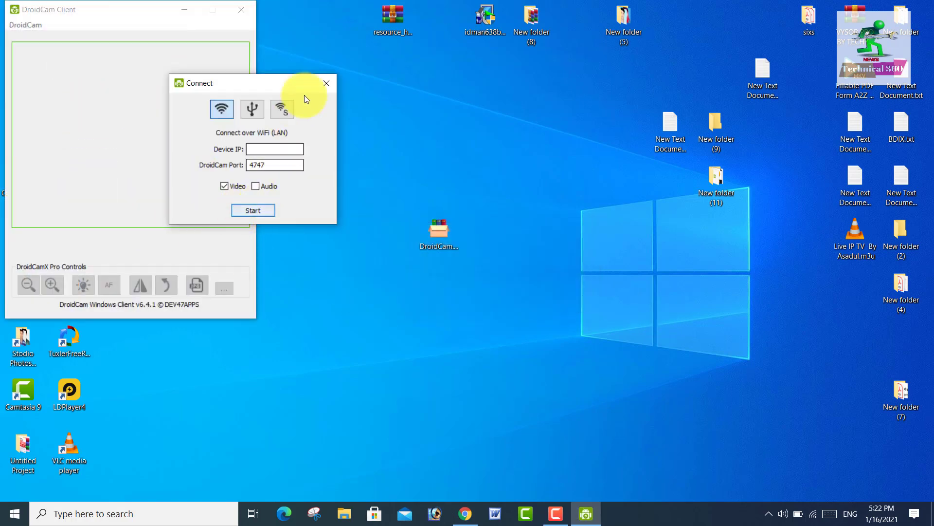
pyautogui.click(326, 83)
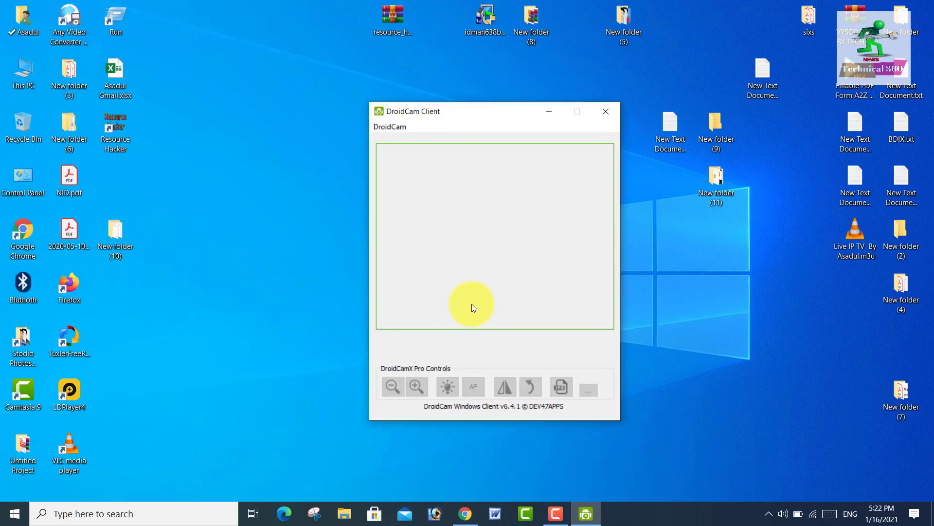
pyautogui.click(614, 113)
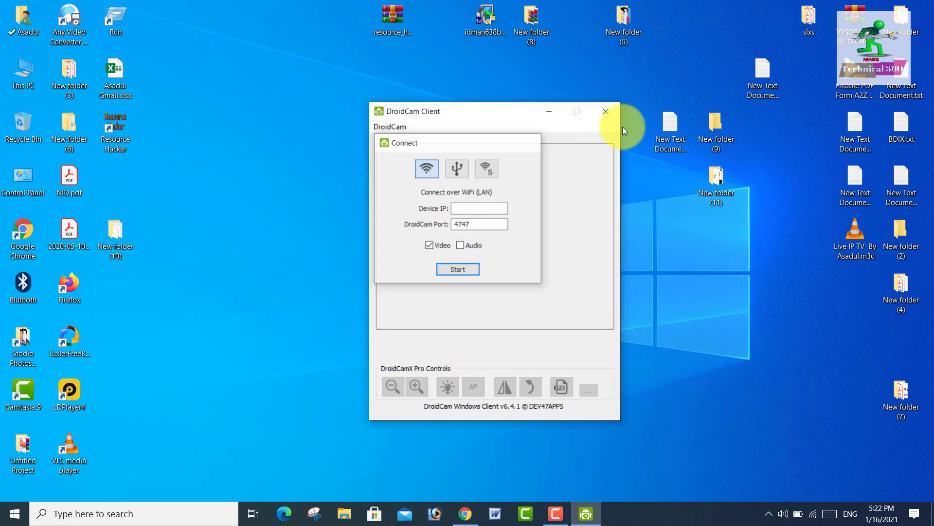
pyautogui.click(606, 112)
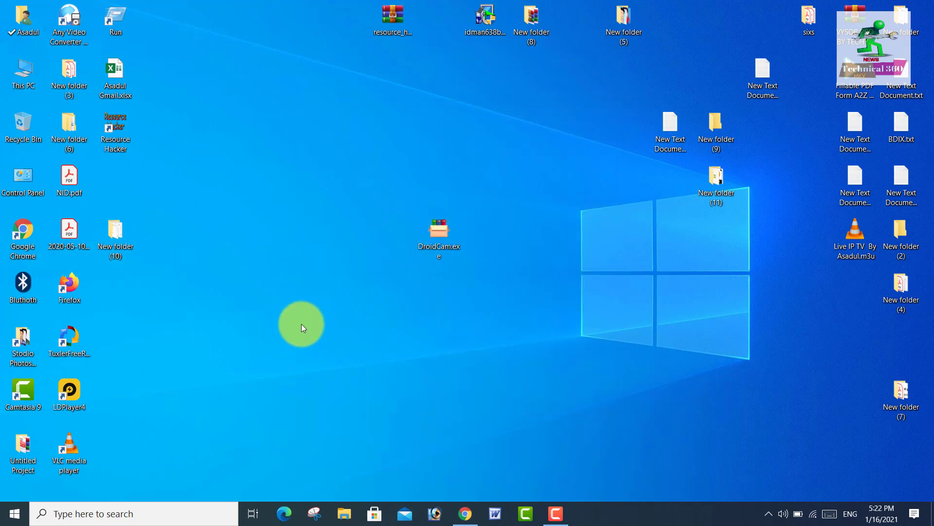